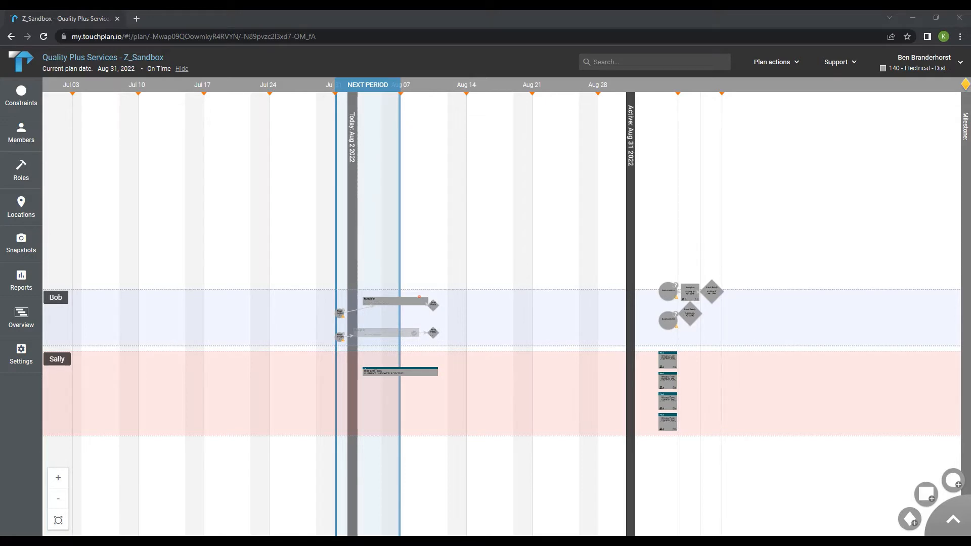
Enlarge Sally's swim lane downward and move her current-period ticket lower within it
click(56, 359)
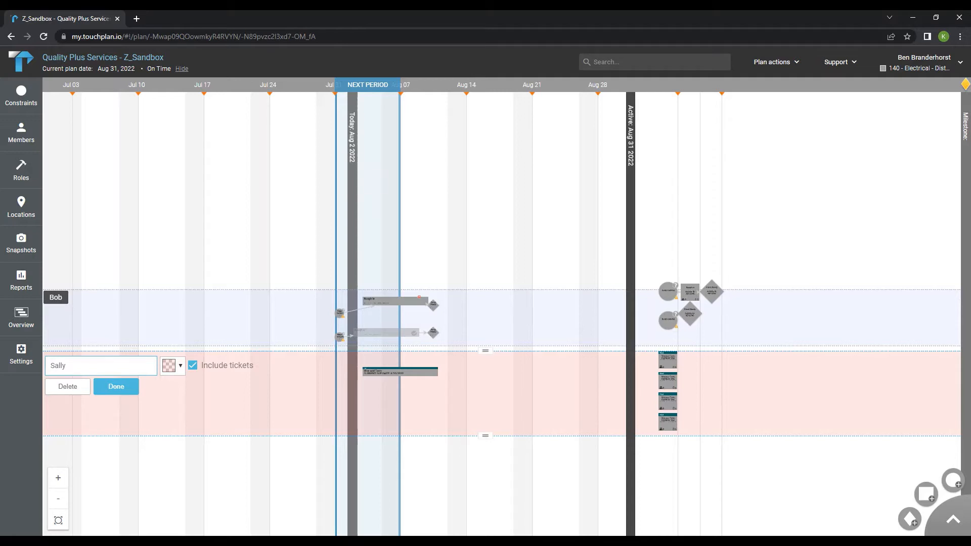
drag(485, 436, 486, 489)
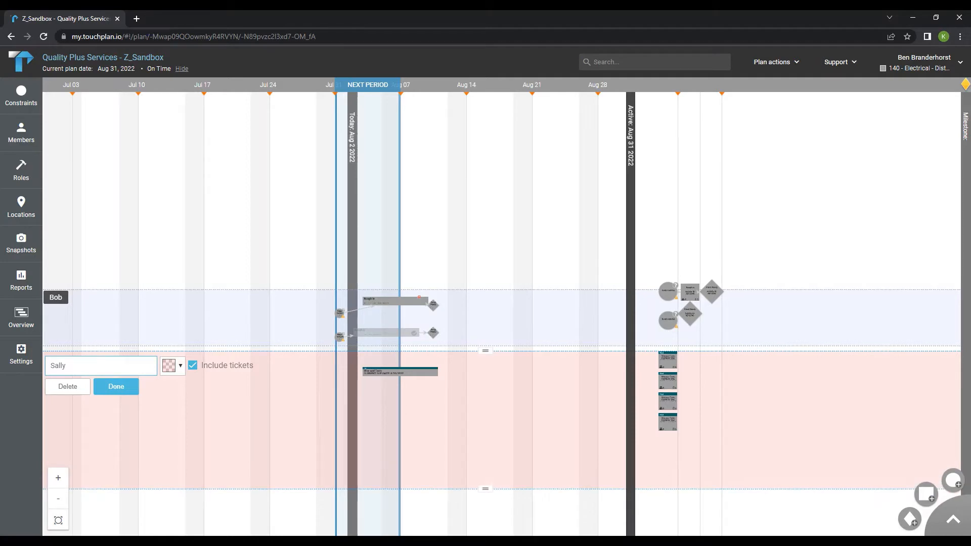
drag(400, 372, 392, 438)
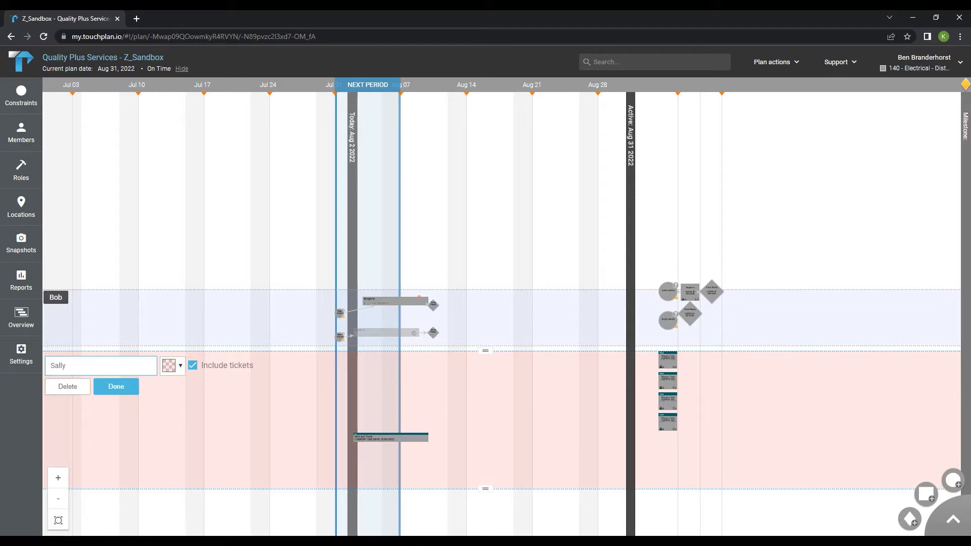
click(117, 387)
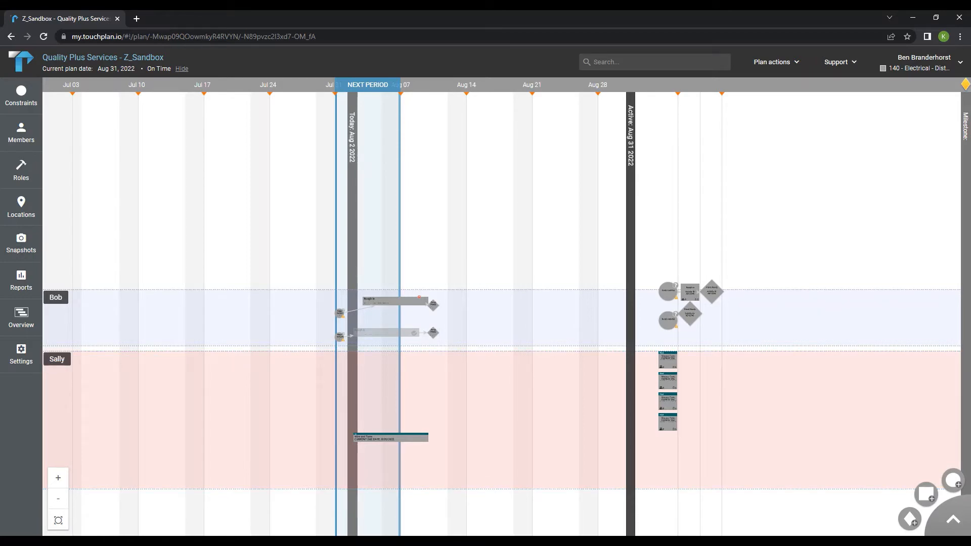
Move the pull tickets in Sally's lane lower, stacking them toward the bottom of the lane
drag(667, 422, 668, 455)
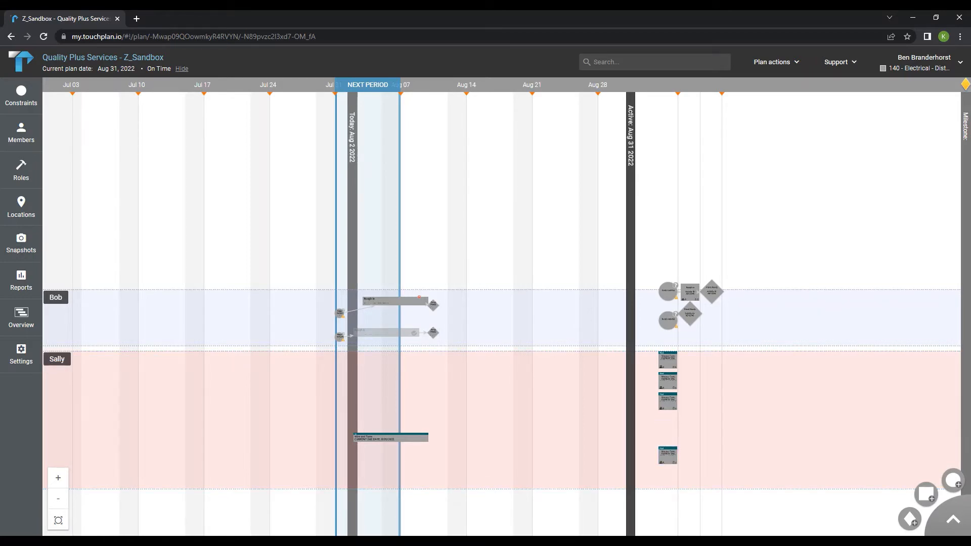
drag(653, 356, 667, 435)
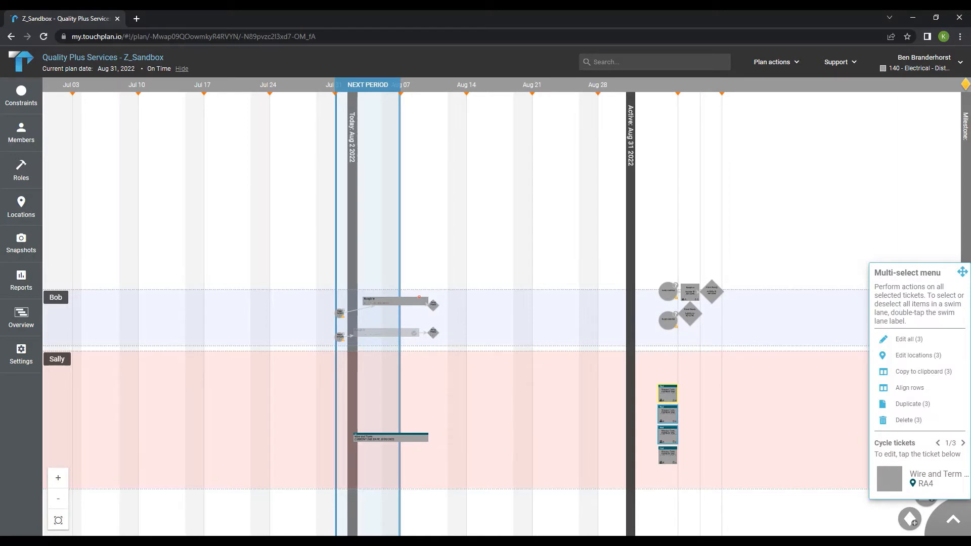
Shift the top edge of Sally's swim lane down, leaving a gap below Bob's lane
click(57, 359)
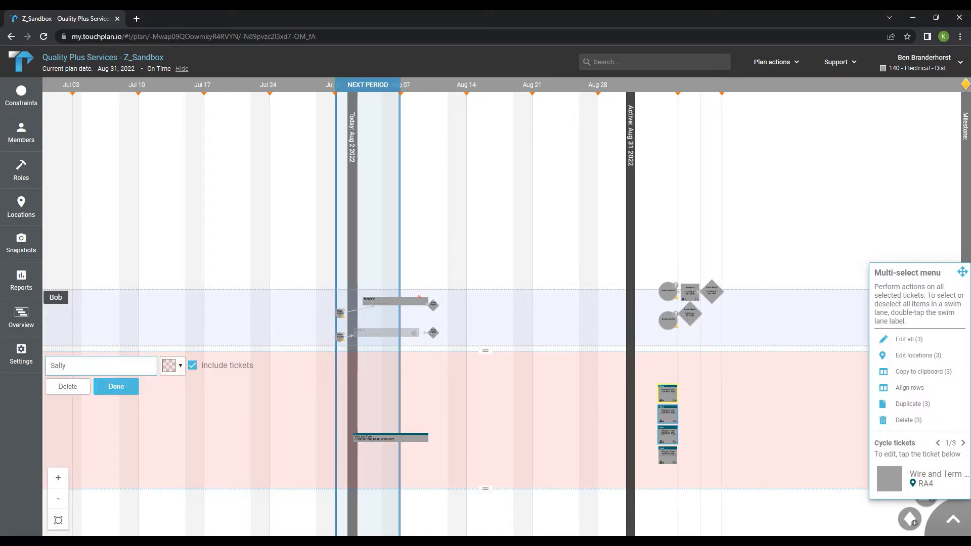
drag(485, 351, 486, 382)
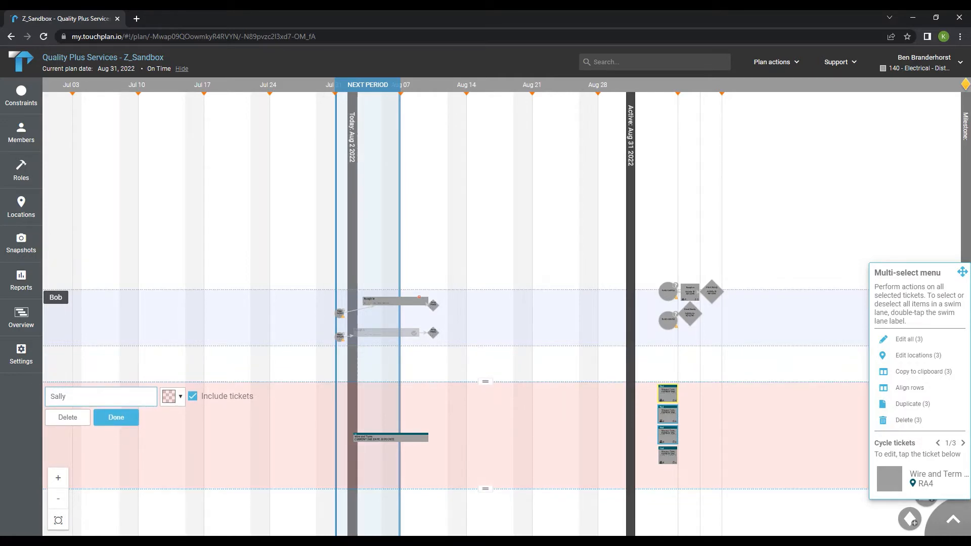
click(116, 418)
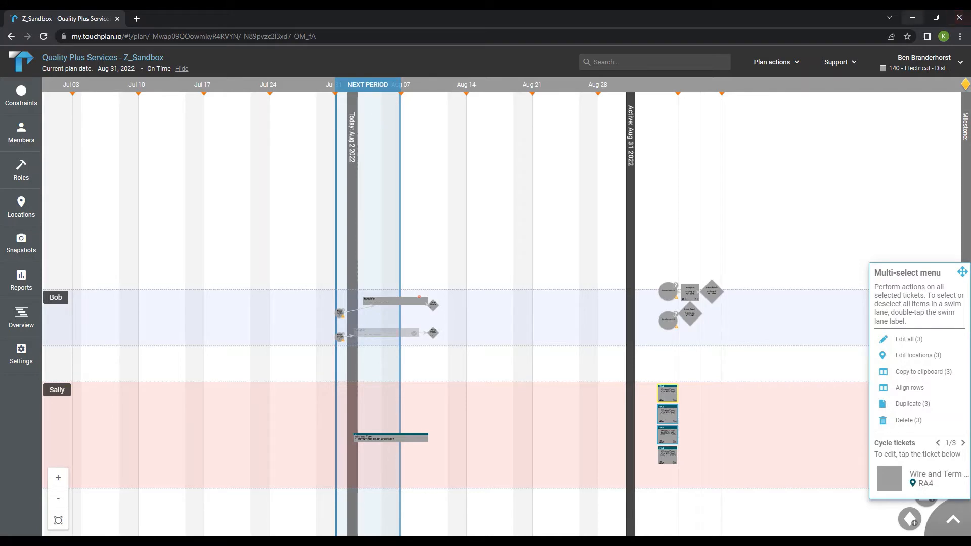
Add a new swim lane named Jim with a dark blue color, rgba(0, 21, 54, 0.1)
click(776, 61)
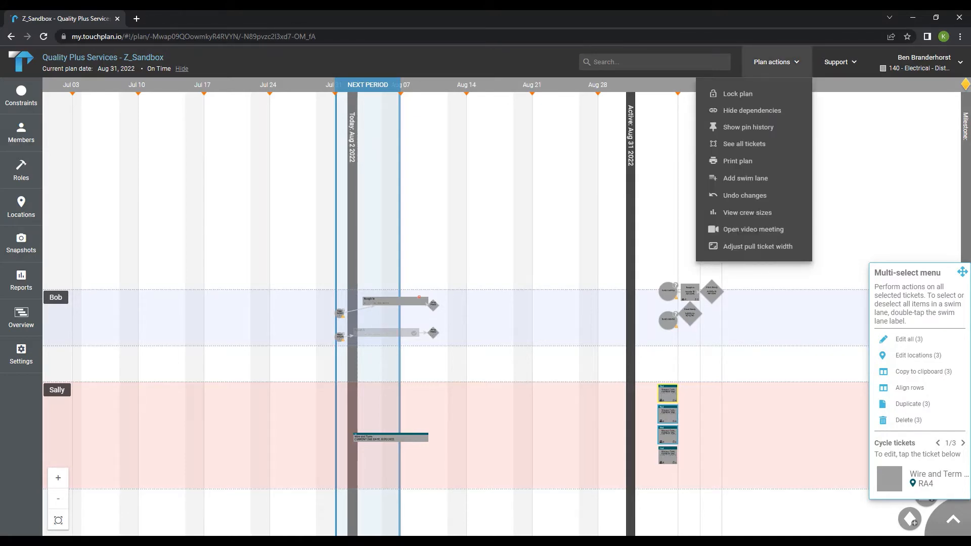
click(746, 178)
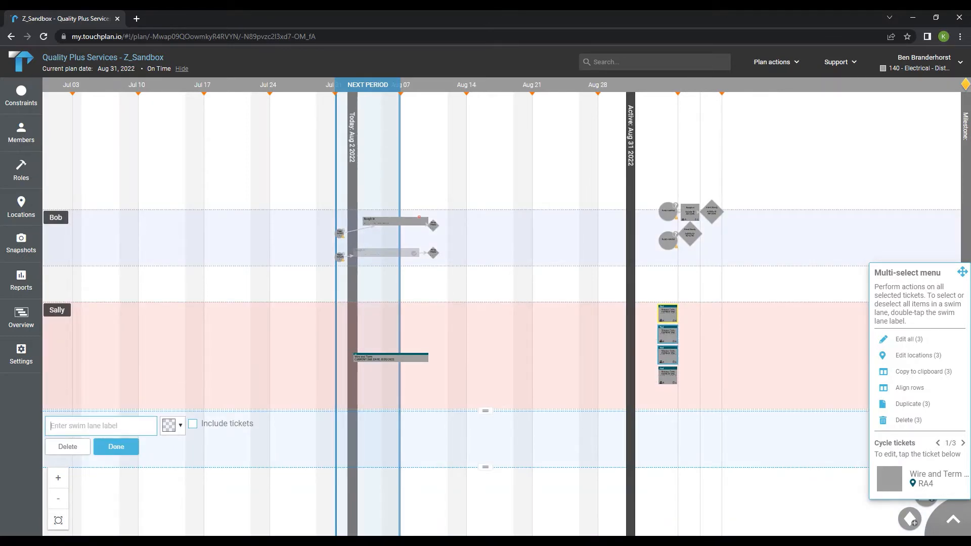
text(Jim)
click(173, 426)
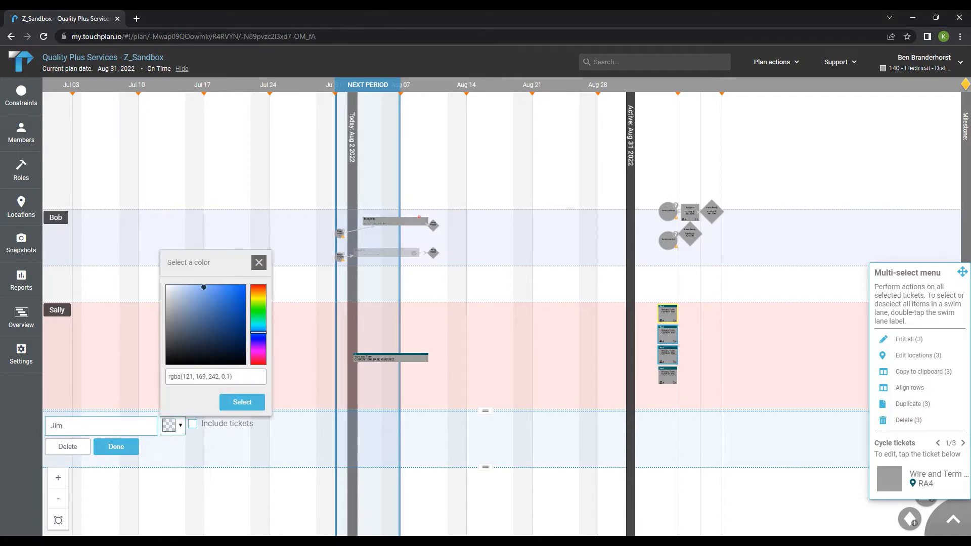
drag(227, 339, 243, 346)
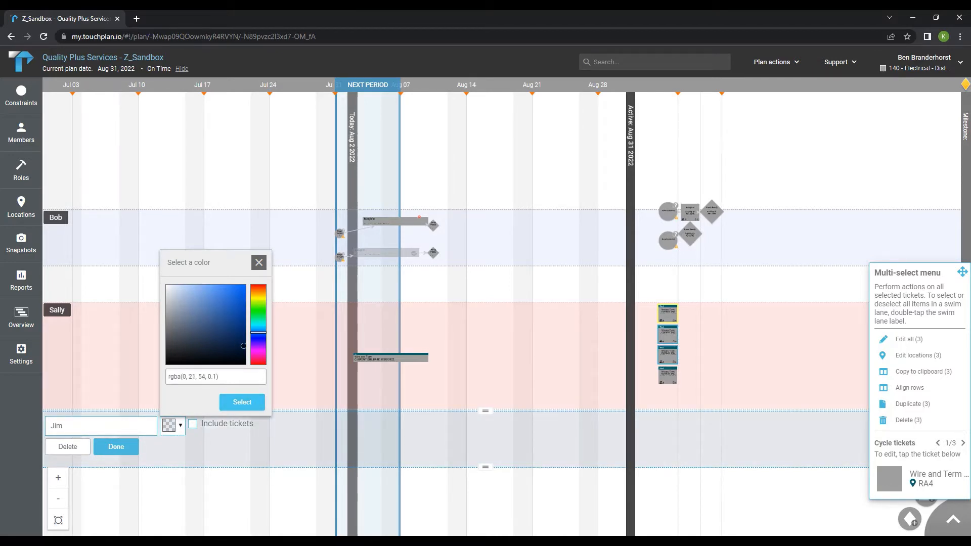
click(242, 403)
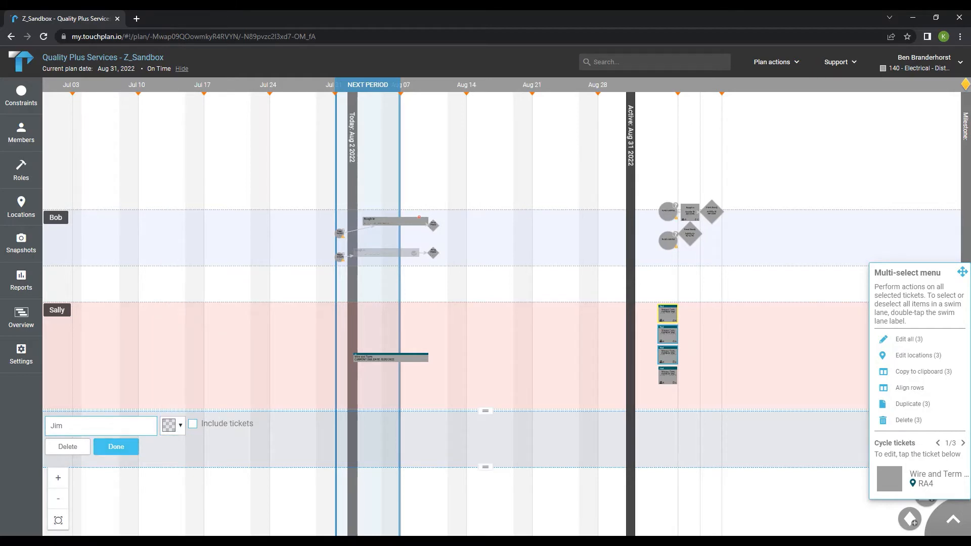
click(116, 446)
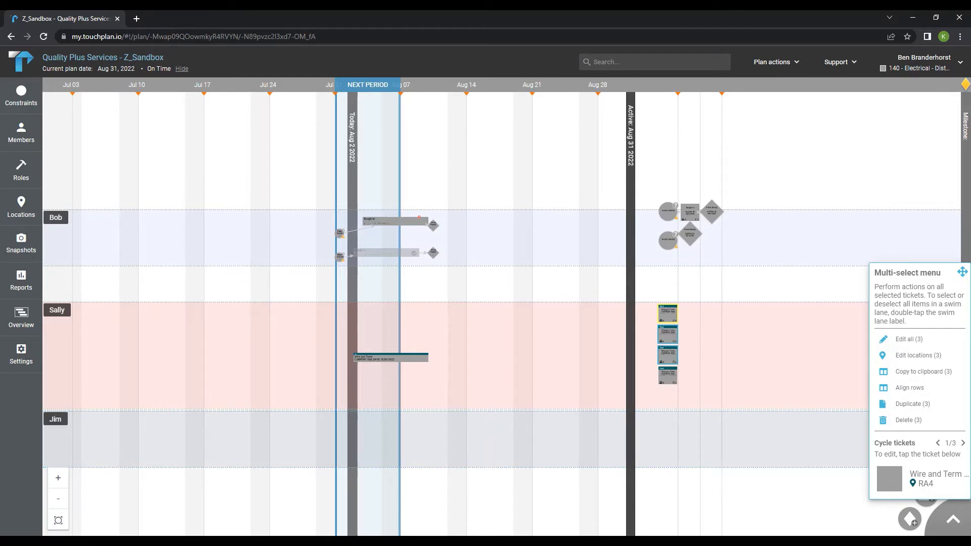
Move Jim's swim lane, including its tickets, up between Bob's and Sally's lanes
click(55, 419)
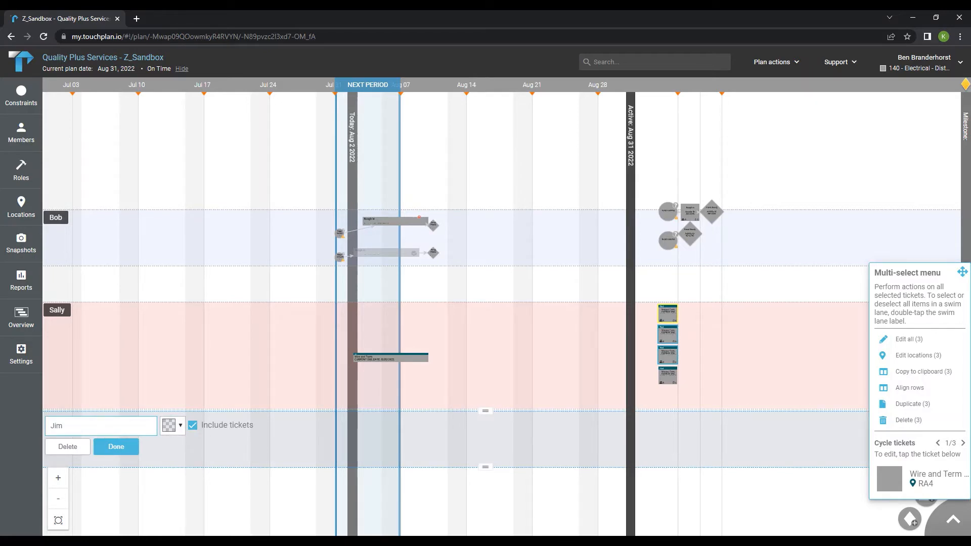
drag(324, 439, 324, 282)
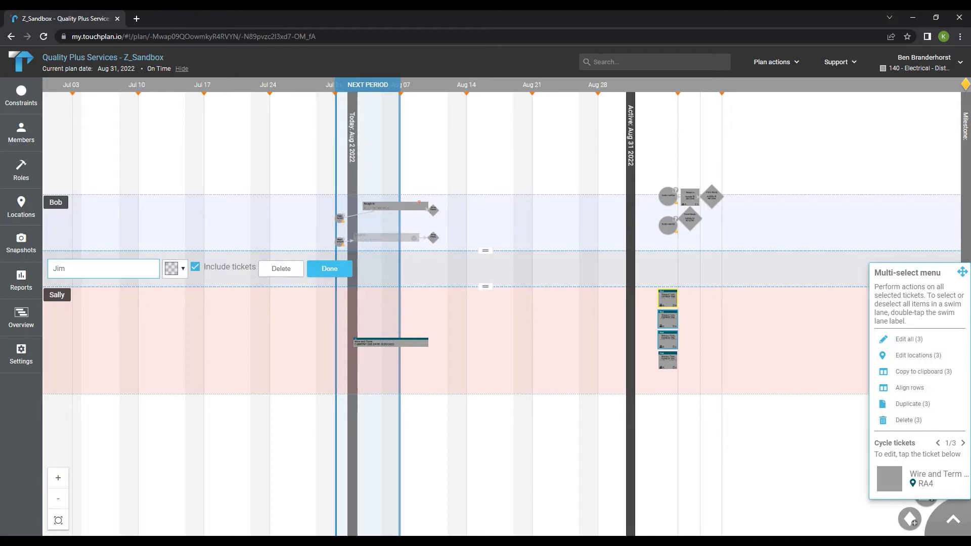
click(330, 269)
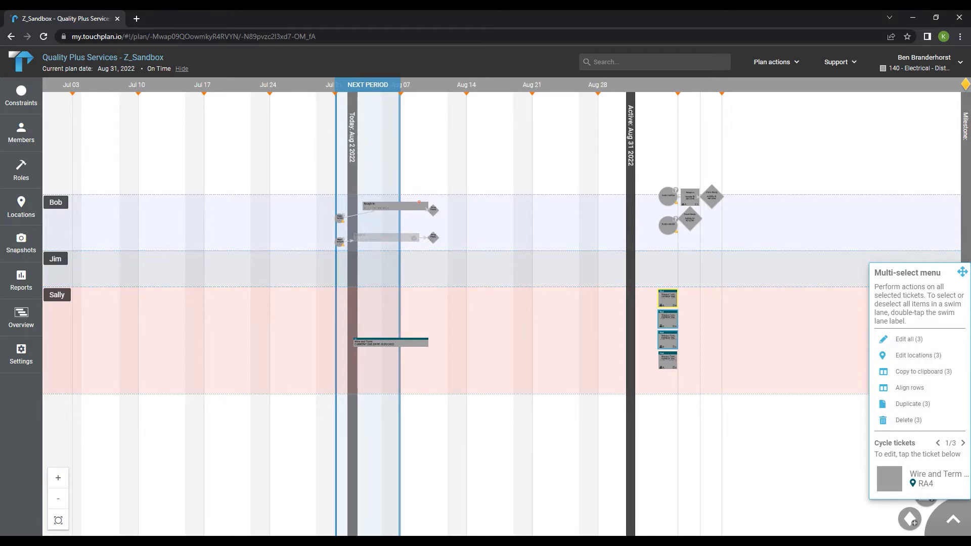
Push Sally's swim lane further down and extend Jim's lane to fill the space above it
click(56, 295)
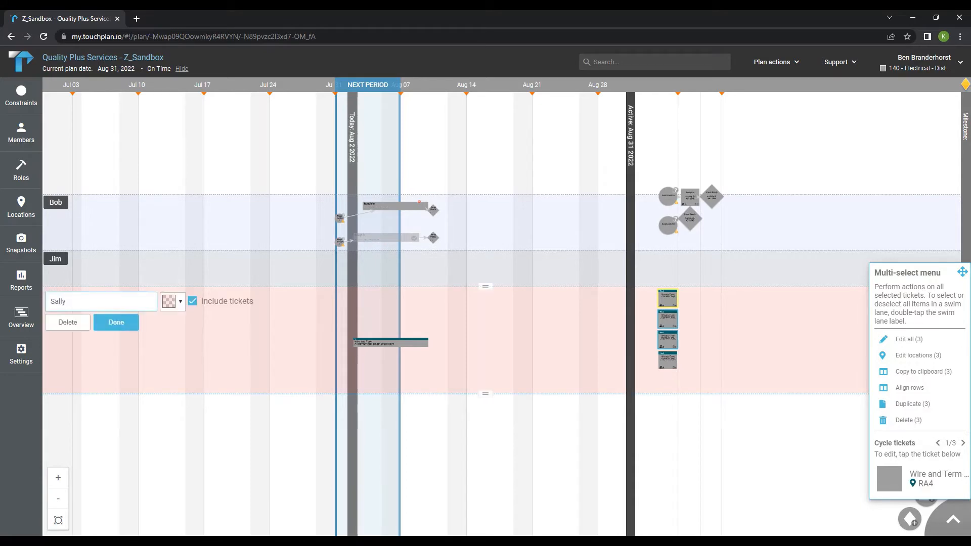
click(117, 322)
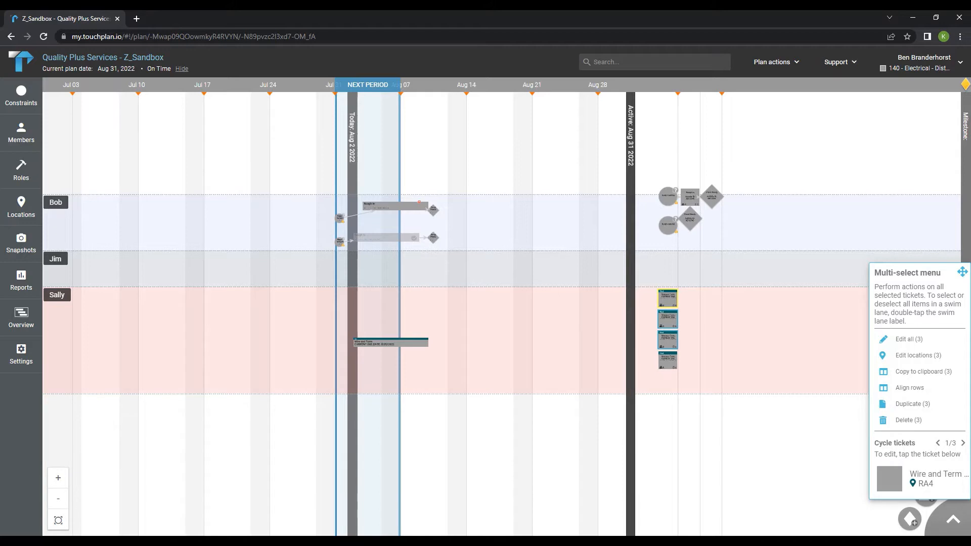
click(56, 295)
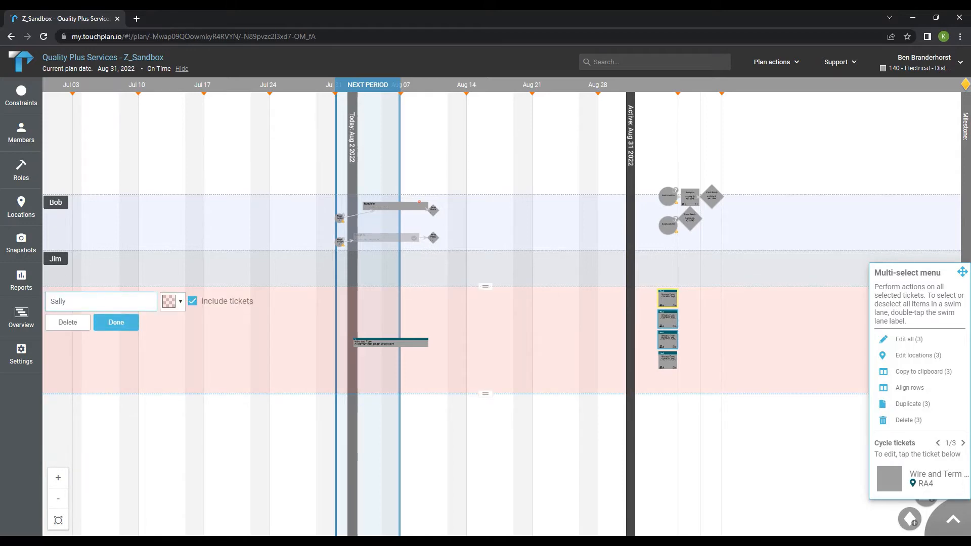
drag(243, 354, 243, 384)
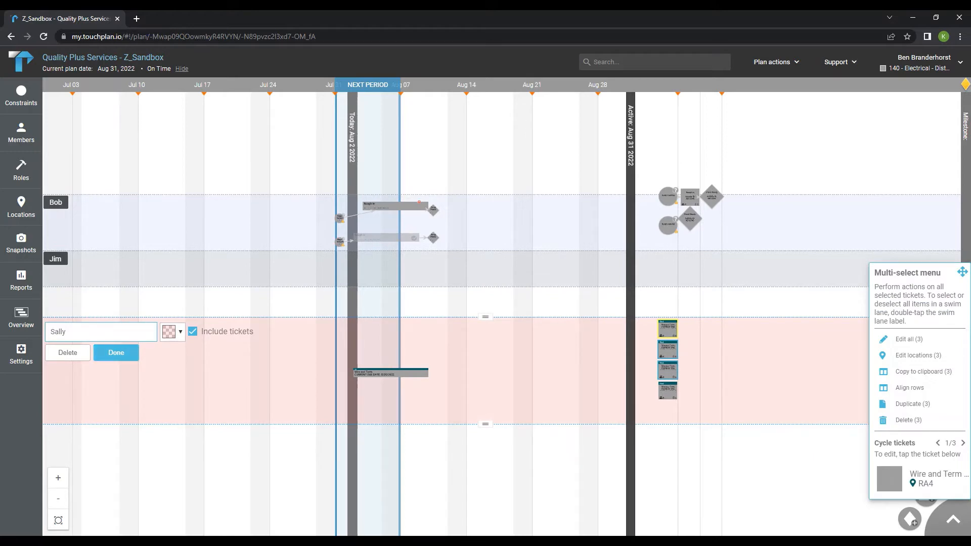
mouse_move(243, 384)
mouse_down()
mouse_move(243, 371)
mouse_move(243, 393)
mouse_up()
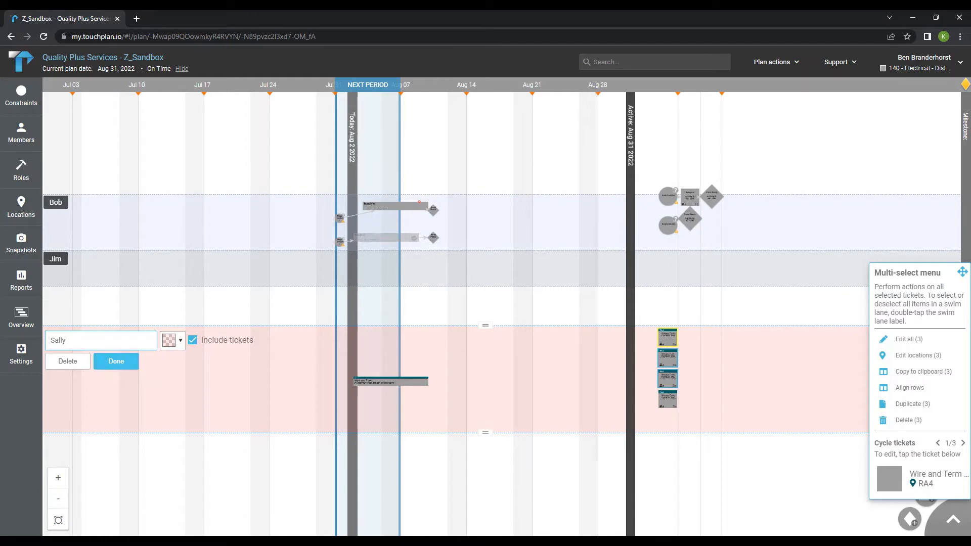
key(Return)
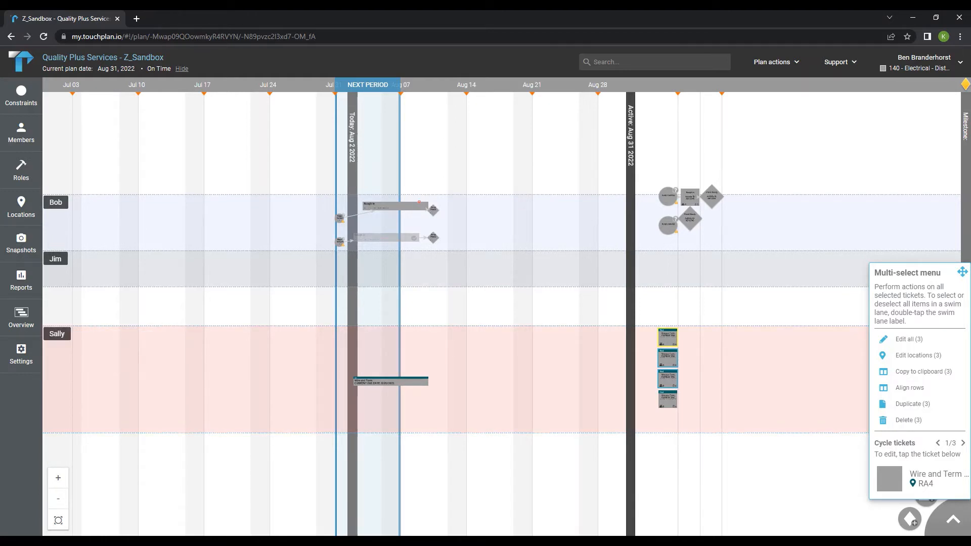
click(55, 259)
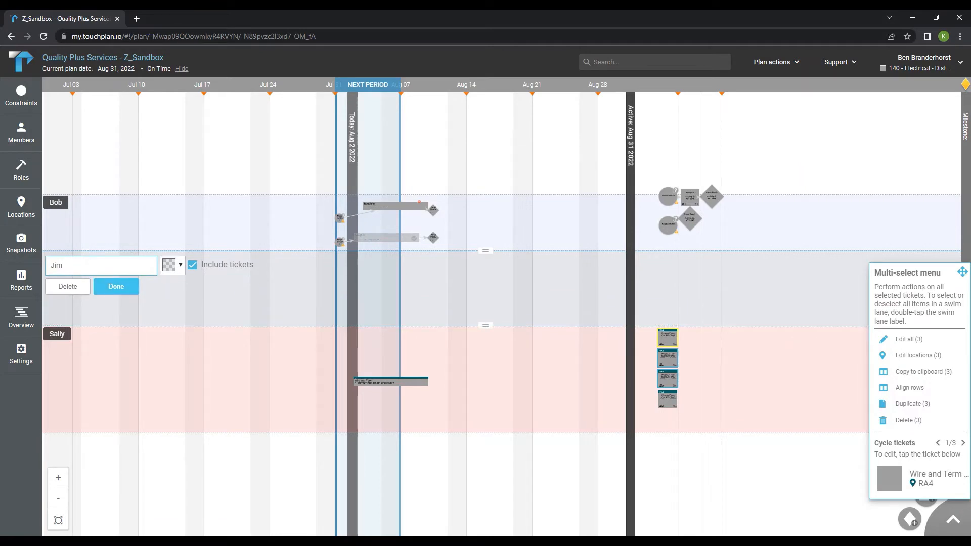
click(116, 286)
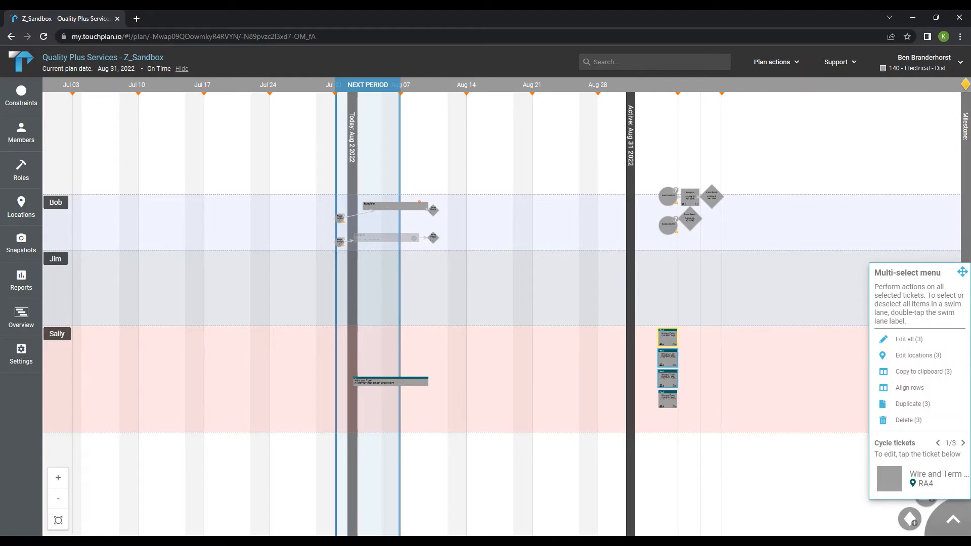
Clear the ticket selection and move one of Sally's pull tickets into Jim's lane at the next period
mouse_move(667, 358)
mouse_down()
mouse_move(647, 357)
mouse_move(712, 358)
mouse_move(668, 358)
mouse_up()
key(Escape)
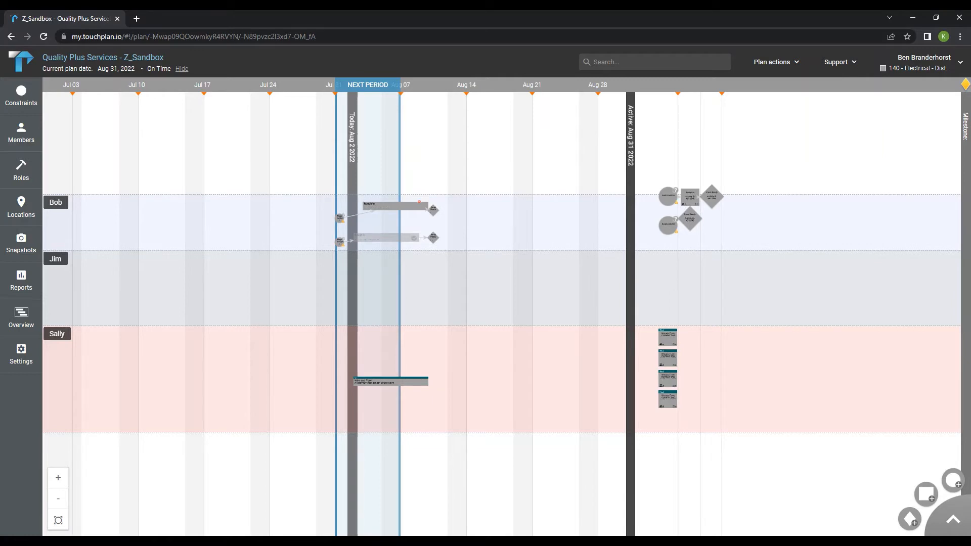
drag(668, 337, 394, 276)
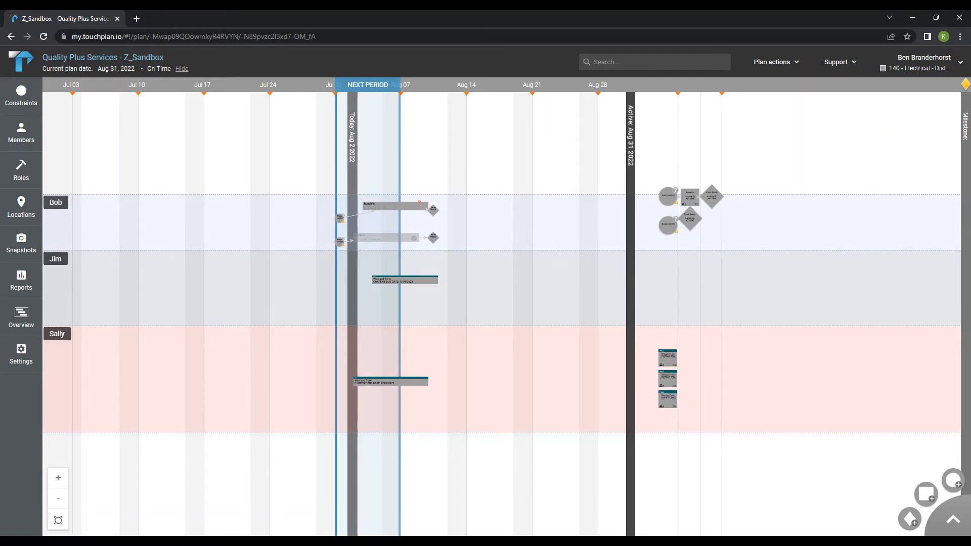
Change the Wire and Term ticket in Jim's lane to run Aug 5 – Aug 10 and save it
scroll(394, 275, up, 5)
scroll(395, 279, up, 3)
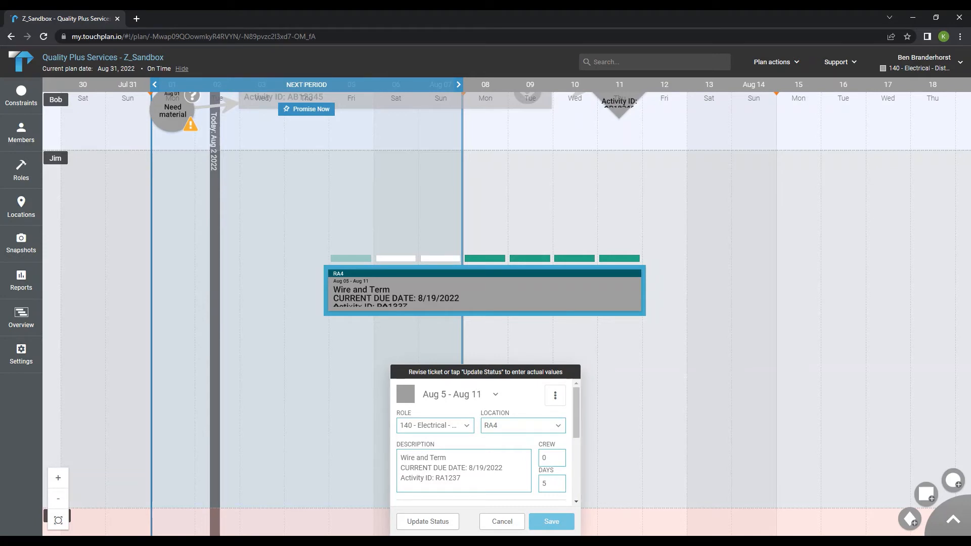
click(396, 258)
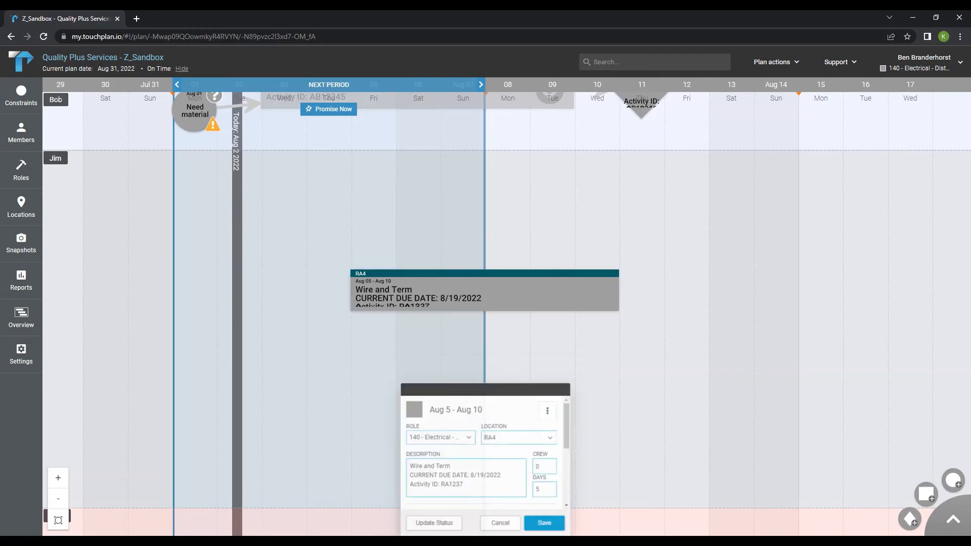
click(551, 522)
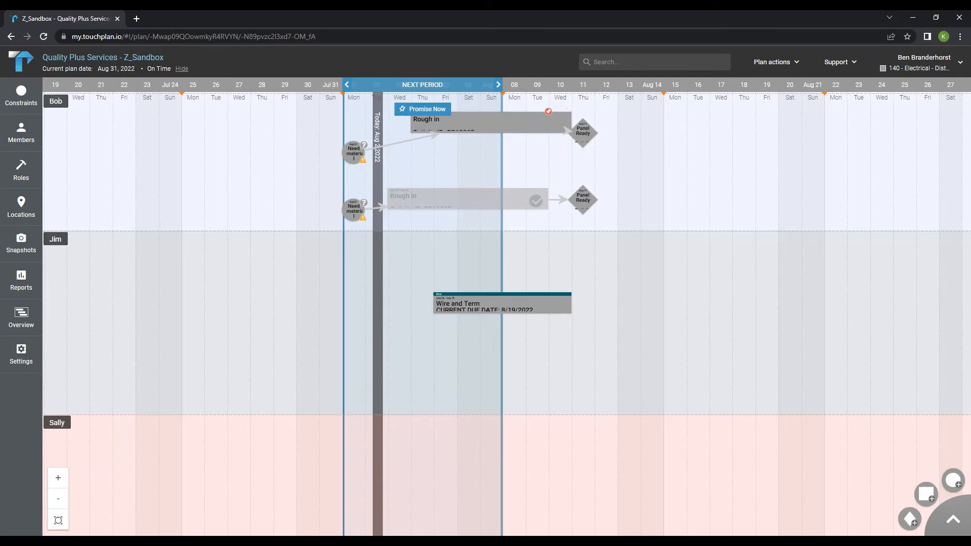
scroll(557, 303, down, 2)
scroll(564, 303, down, 2)
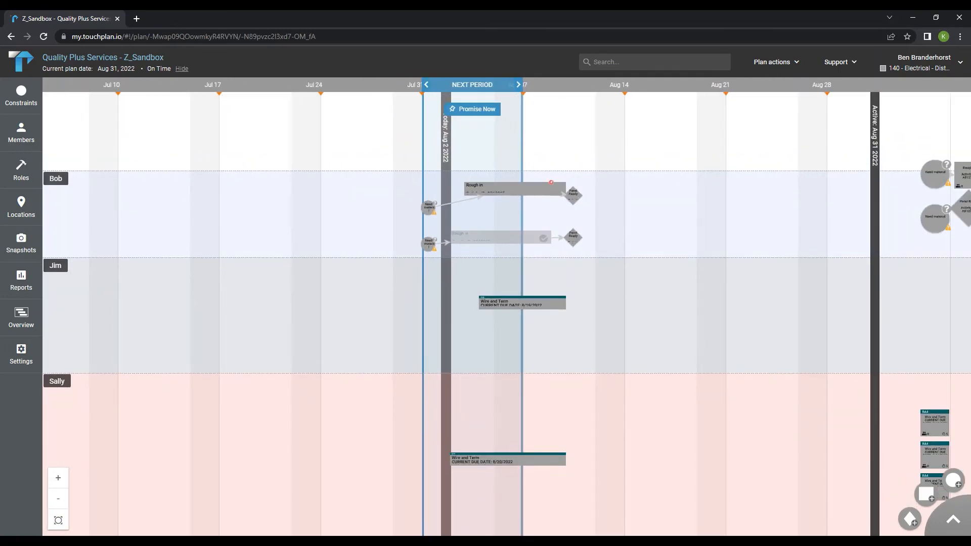
scroll(659, 296, down, 2)
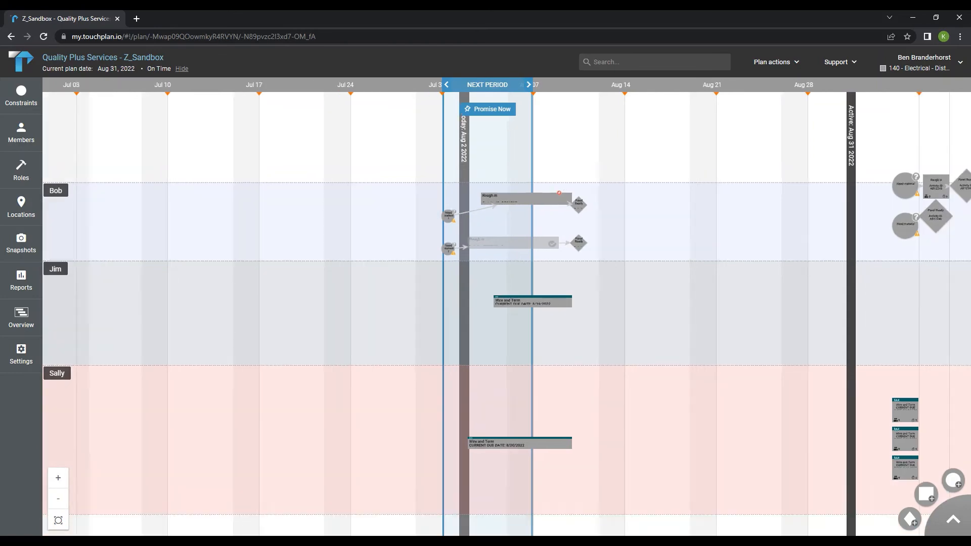
drag(757, 305, 596, 231)
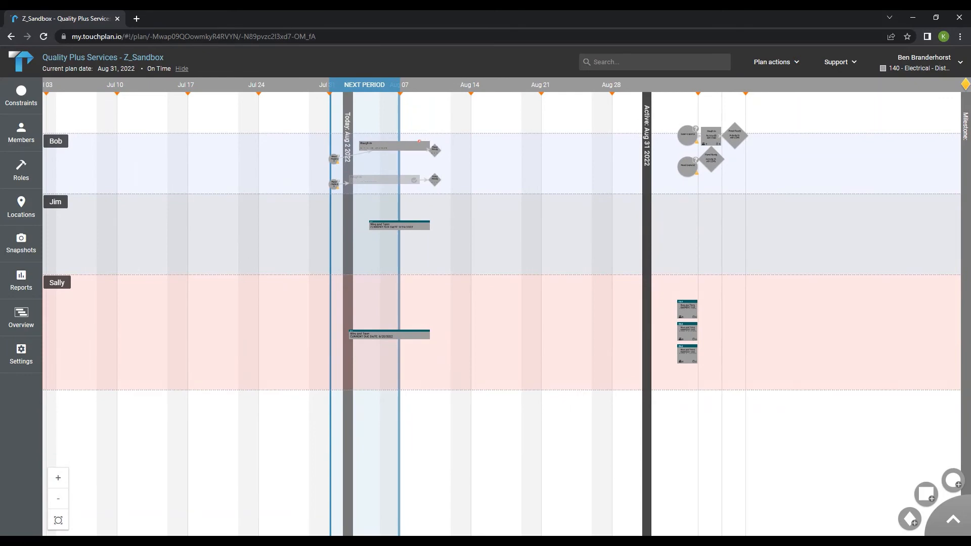
scroll(630, 250, down, 2)
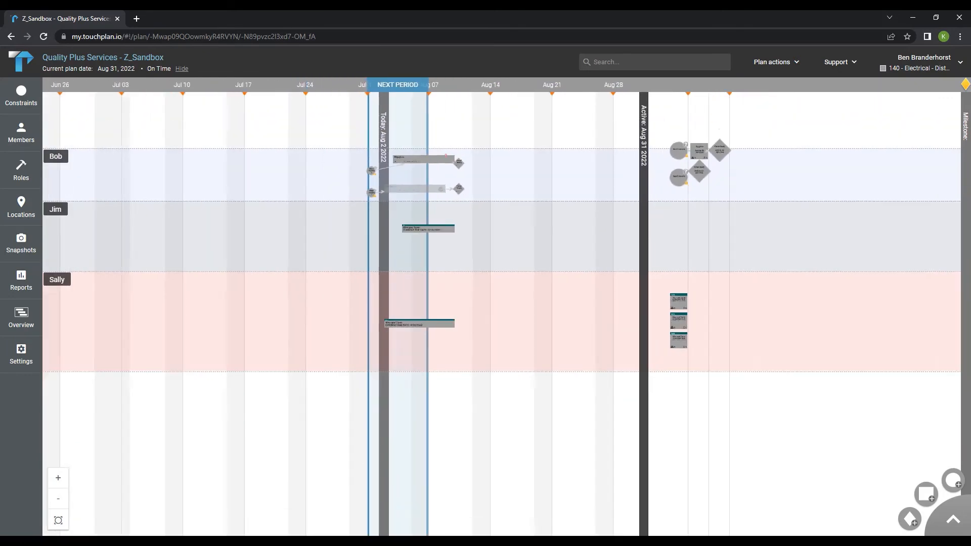
Move the plan's active line date to September 5, 2022
scroll(594, 264, up, 2)
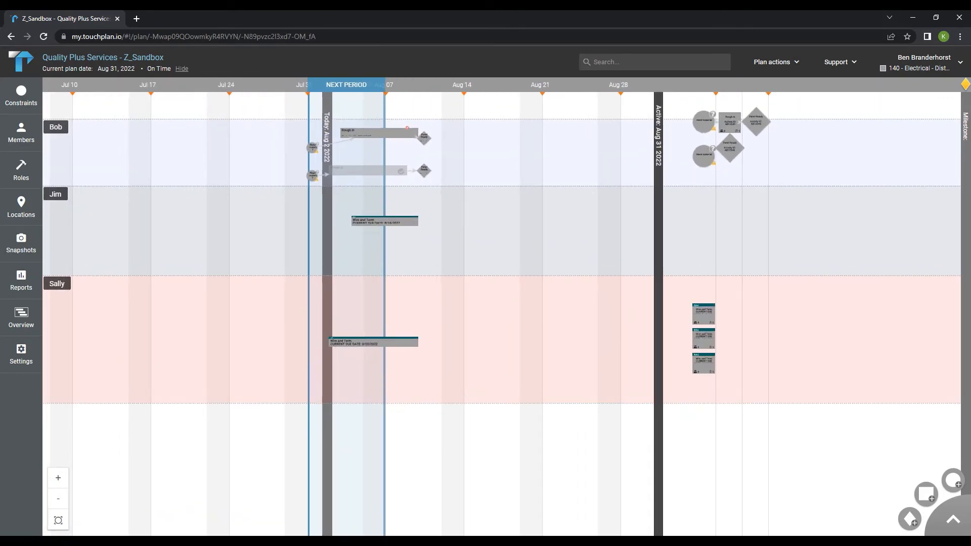
scroll(572, 241, down, 2)
scroll(572, 242, up, 3)
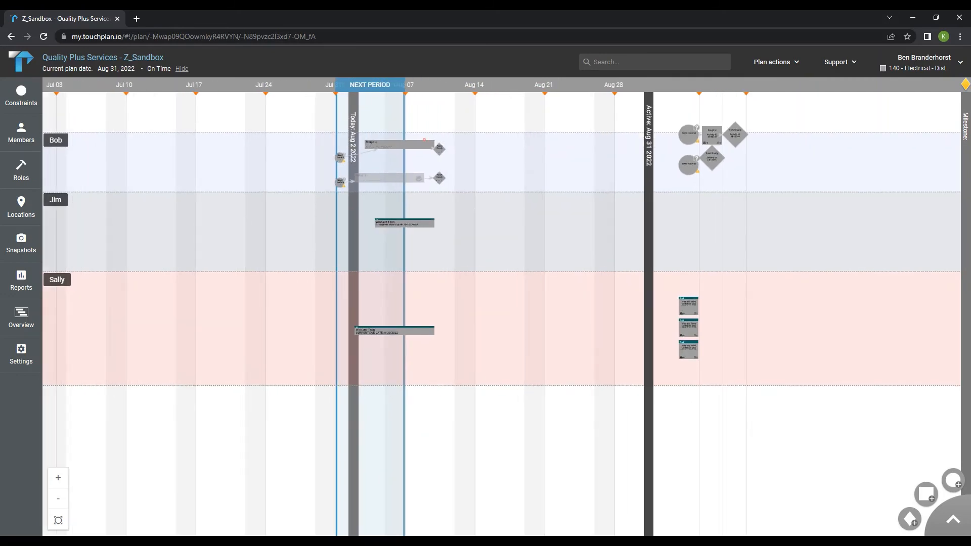
scroll(573, 248, down, 3)
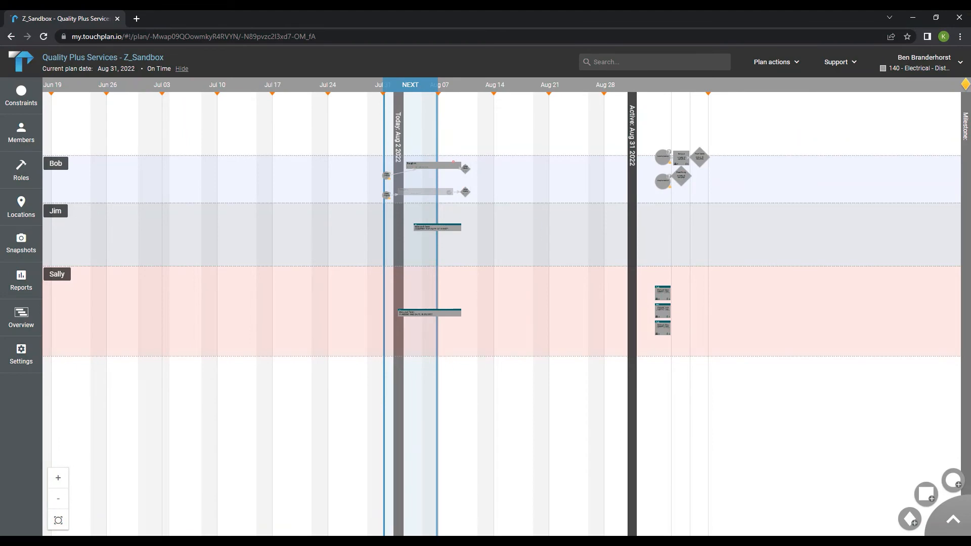
drag(573, 248, 636, 253)
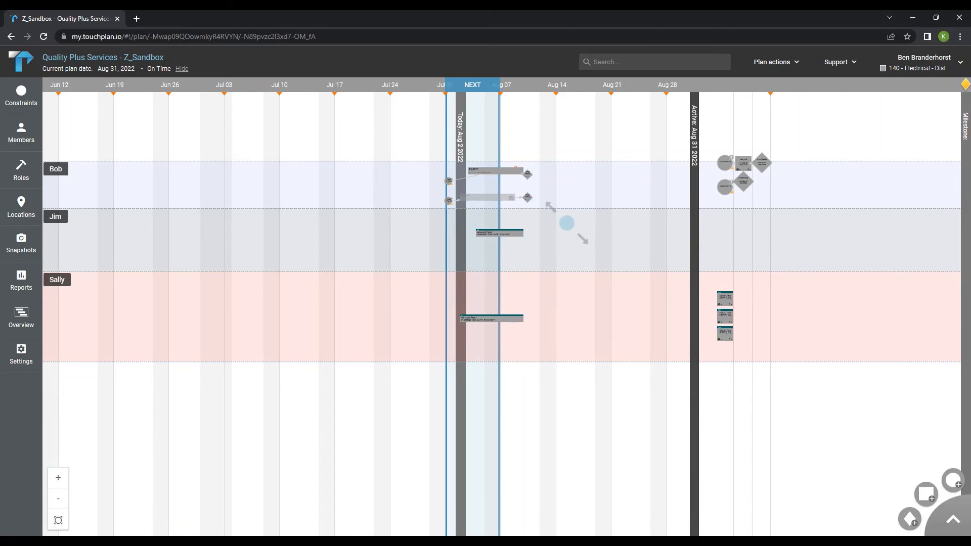
drag(567, 222, 633, 247)
double_click(695, 136)
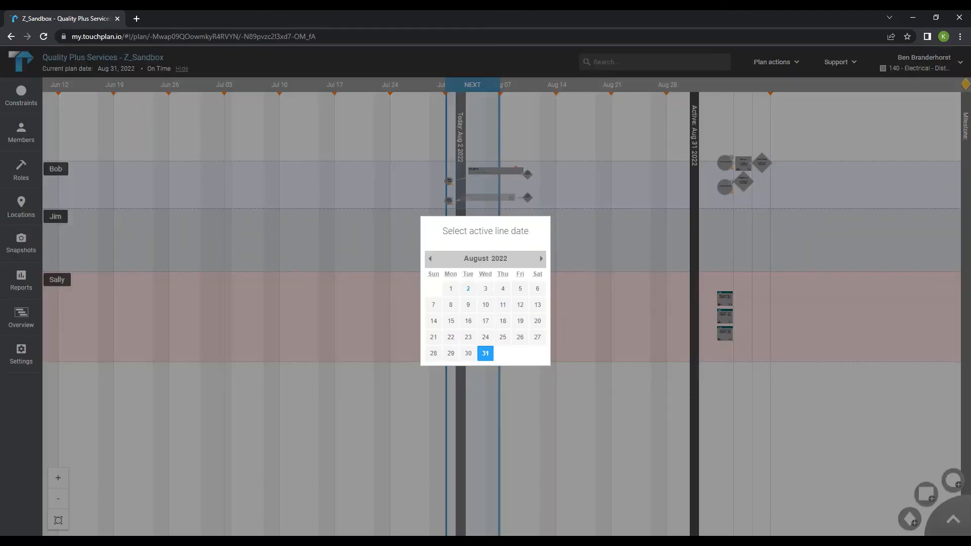
click(541, 259)
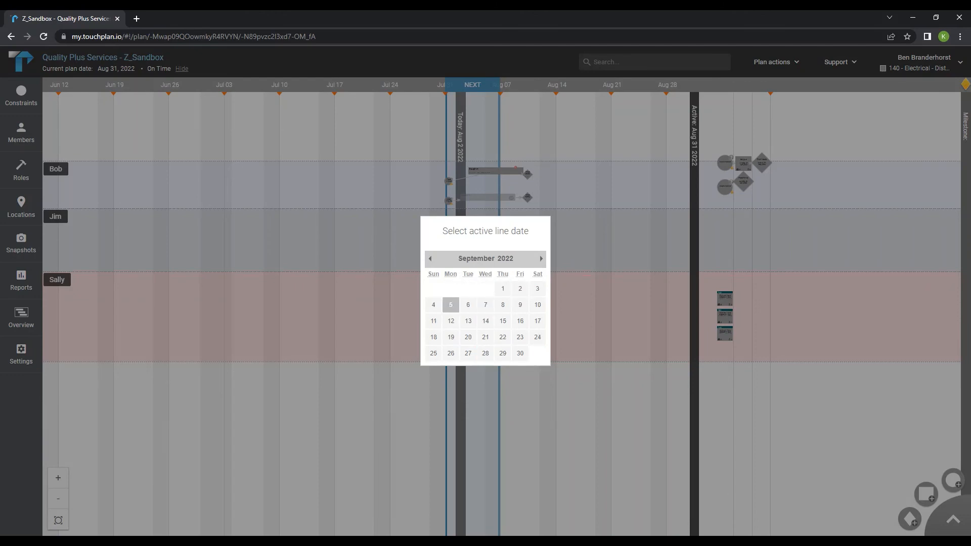
click(451, 305)
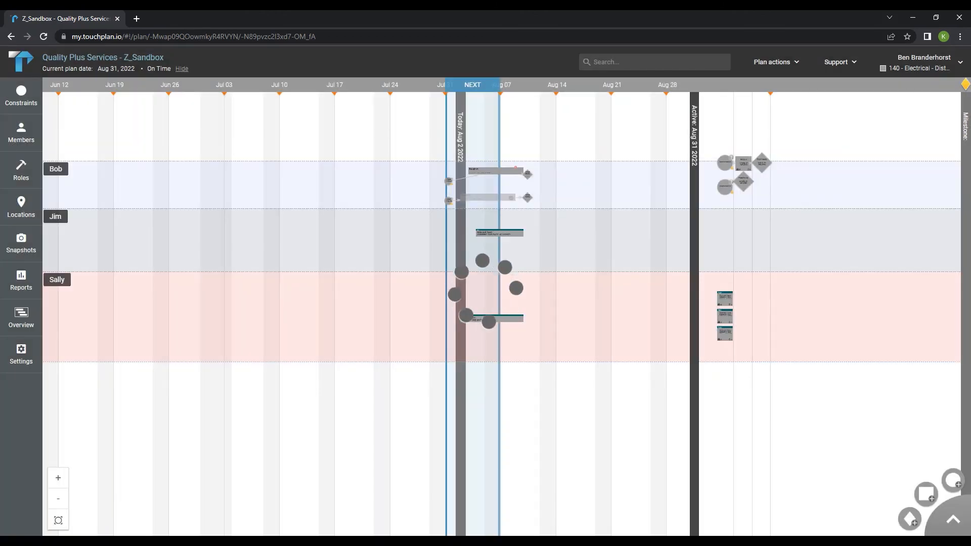